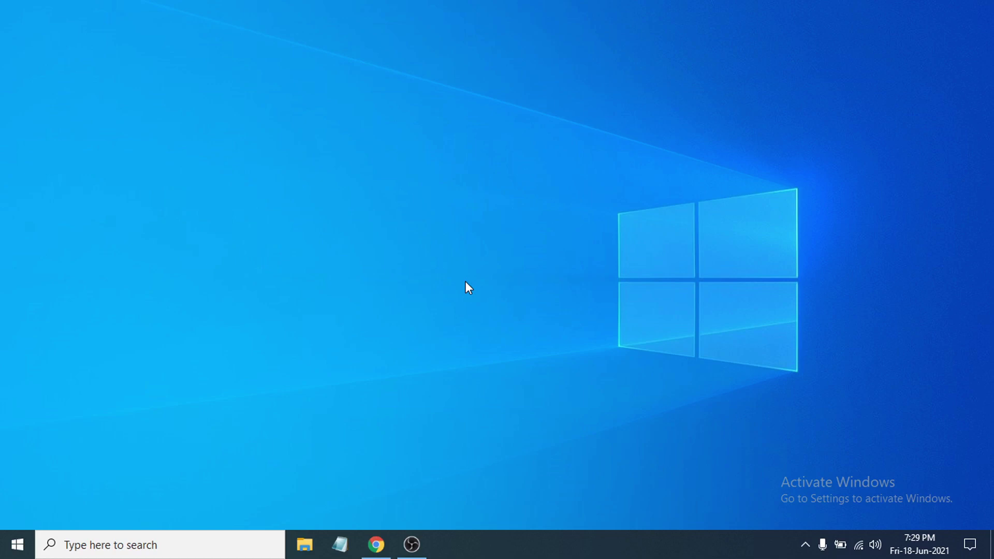
Step: Search Windows for 'windows fe' to find 'Turn Windows features on or off'
{"action": "left_click", "coordinate": [82, 545]}
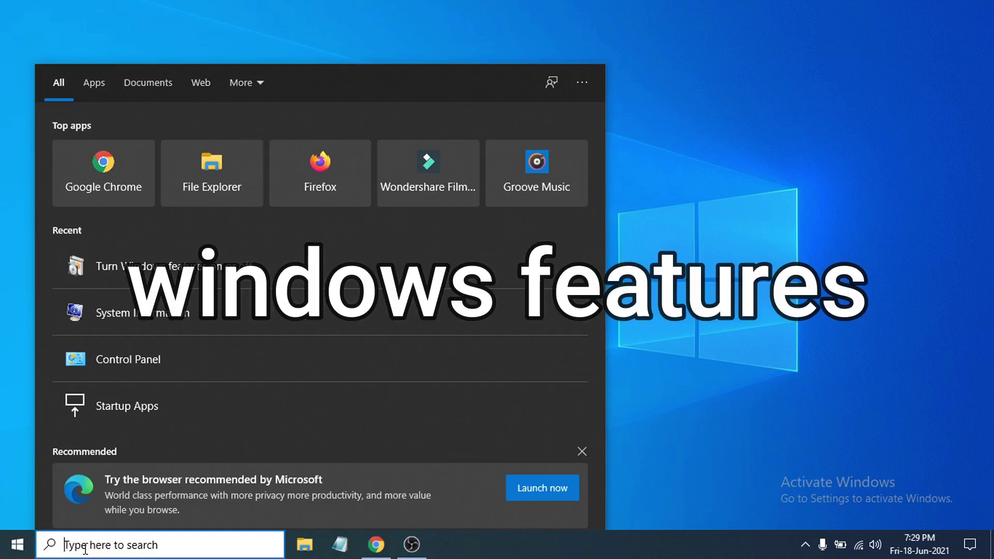
{"action": "type", "text": "window"}
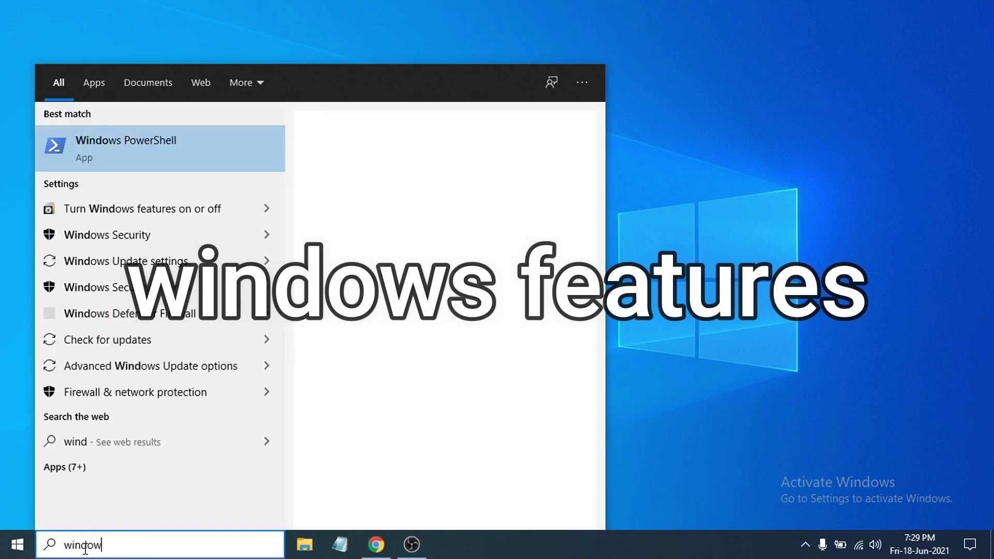
{"action": "type", "text": "s fe"}
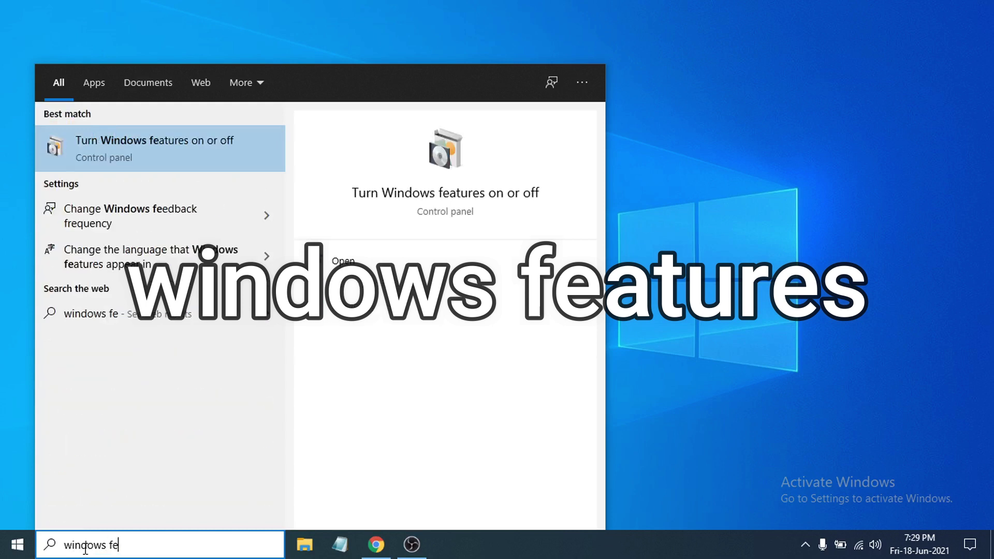
{"action": "type", "text": "t"}
{"action": "key", "text": "BackSpace"}
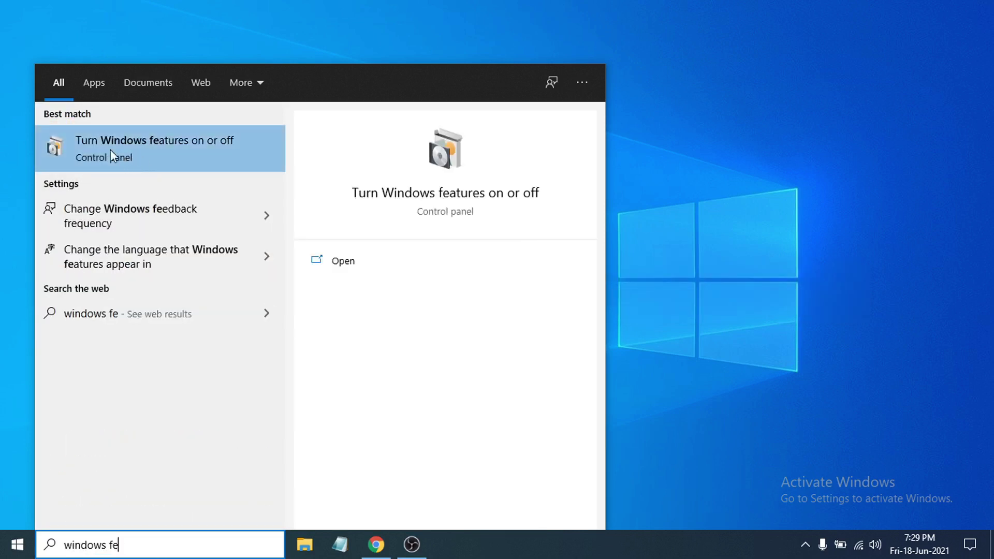
Step: Open 'Turn Windows features on or off' from the search results
{"action": "left_click", "coordinate": [151, 147]}
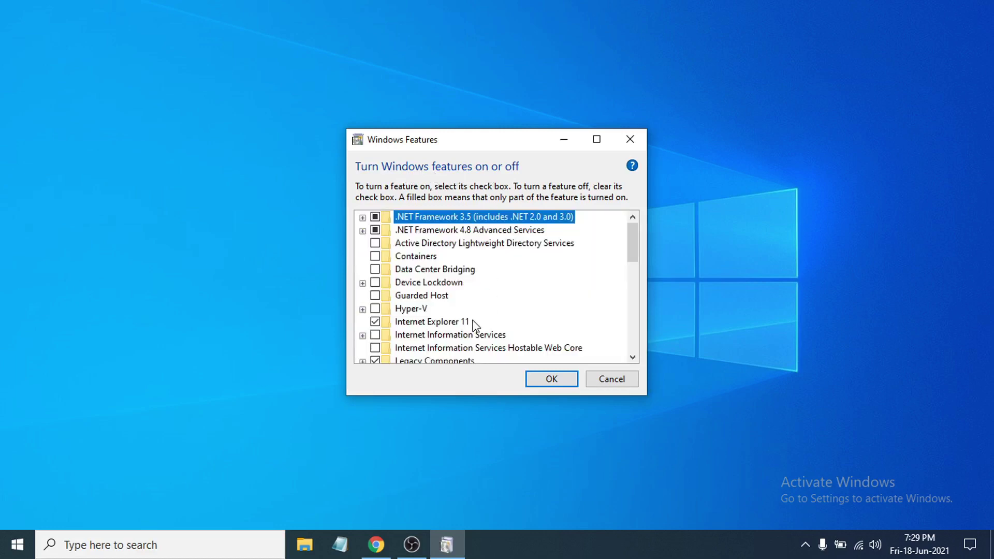
{"action": "scroll", "coordinate": [479, 284], "scroll_direction": "down", "scroll_amount": 1}
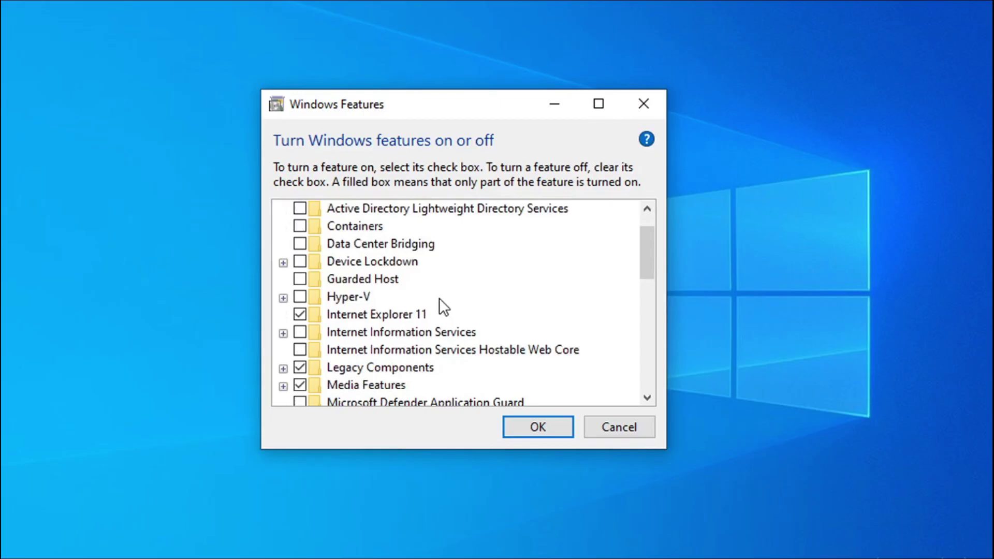
{"action": "scroll", "coordinate": [439, 297], "scroll_direction": "down", "scroll_amount": 1}
{"action": "scroll", "coordinate": [439, 298], "scroll_direction": "down", "scroll_amount": 1}
{"action": "scroll", "coordinate": [439, 298], "scroll_direction": "down", "scroll_amount": 1}
{"action": "scroll", "coordinate": [439, 299], "scroll_direction": "down", "scroll_amount": 1}
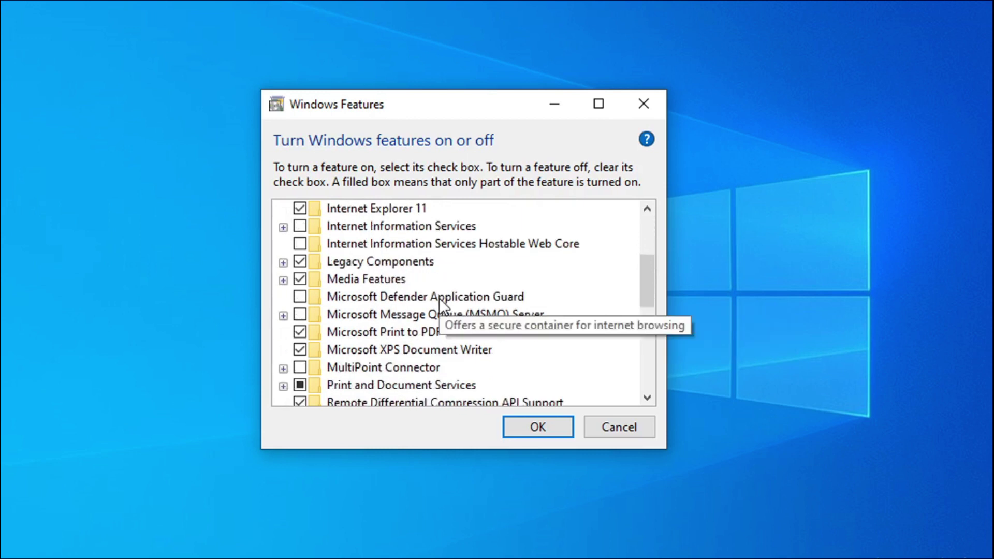
{"action": "scroll", "coordinate": [438, 298], "scroll_direction": "down", "scroll_amount": 1}
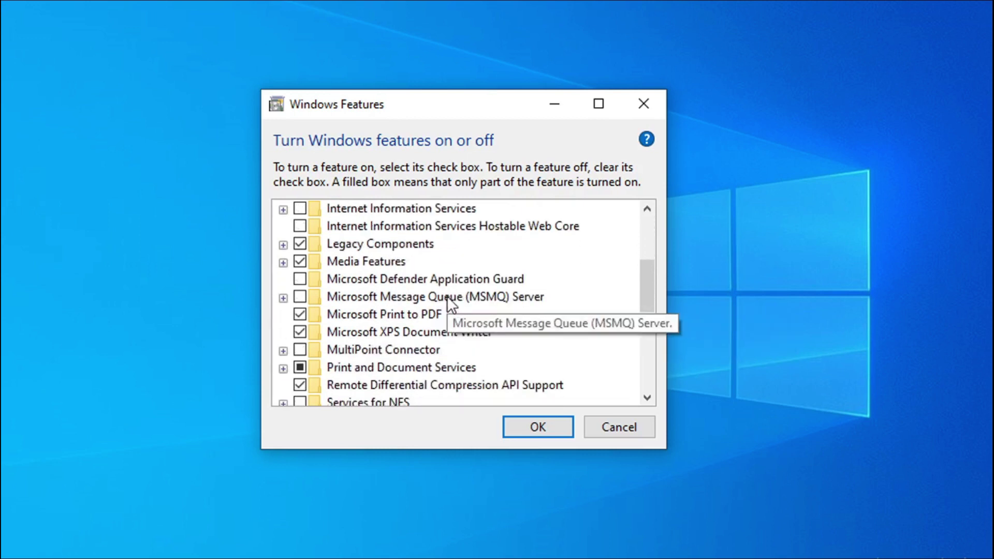
{"action": "scroll", "coordinate": [449, 301], "scroll_direction": "down", "scroll_amount": 1}
{"action": "scroll", "coordinate": [447, 296], "scroll_direction": "down", "scroll_amount": 2}
{"action": "scroll", "coordinate": [452, 301], "scroll_direction": "down", "scroll_amount": 1}
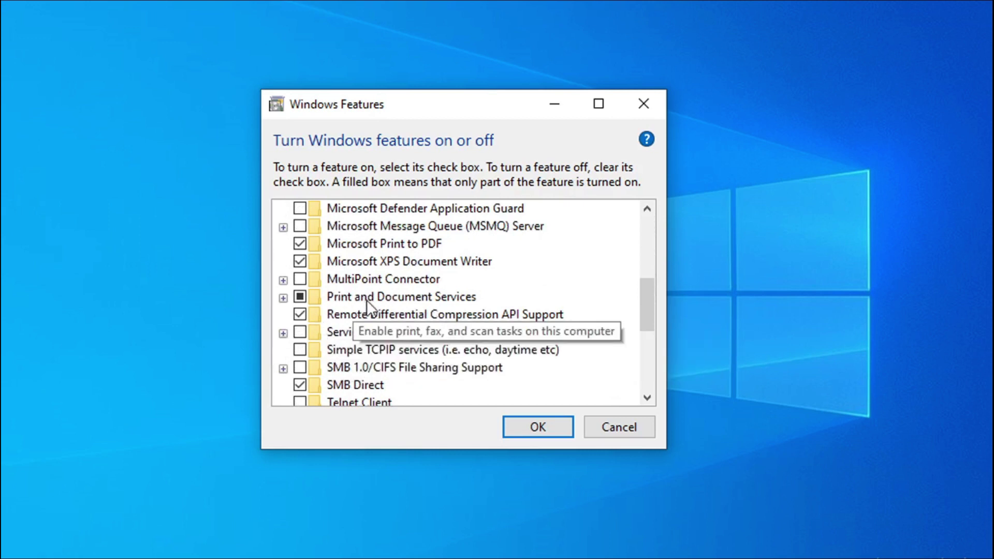
{"action": "scroll", "coordinate": [346, 302], "scroll_direction": "down", "scroll_amount": 1}
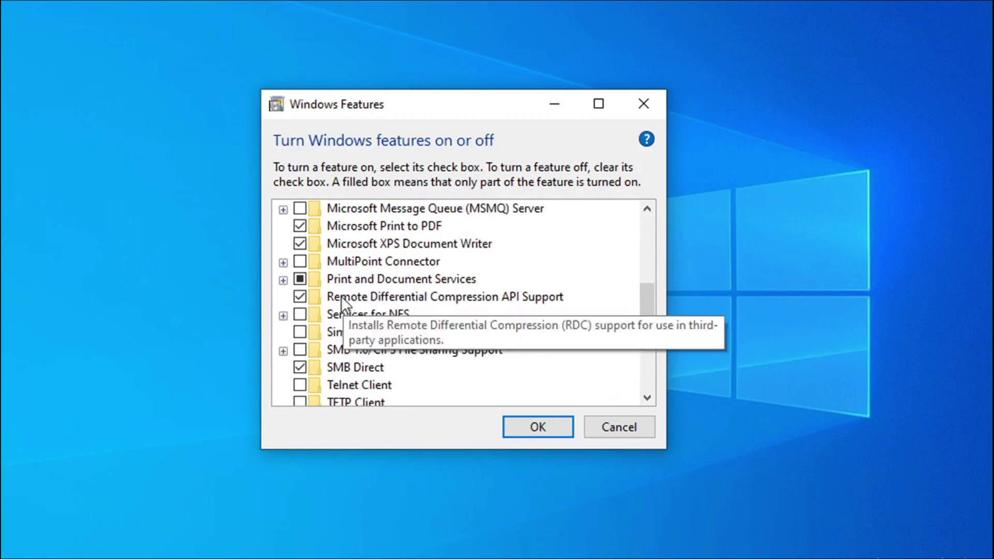
Step: Expand Print and Document Services to review its sub-features, then close with OK
{"action": "left_click", "coordinate": [283, 279]}
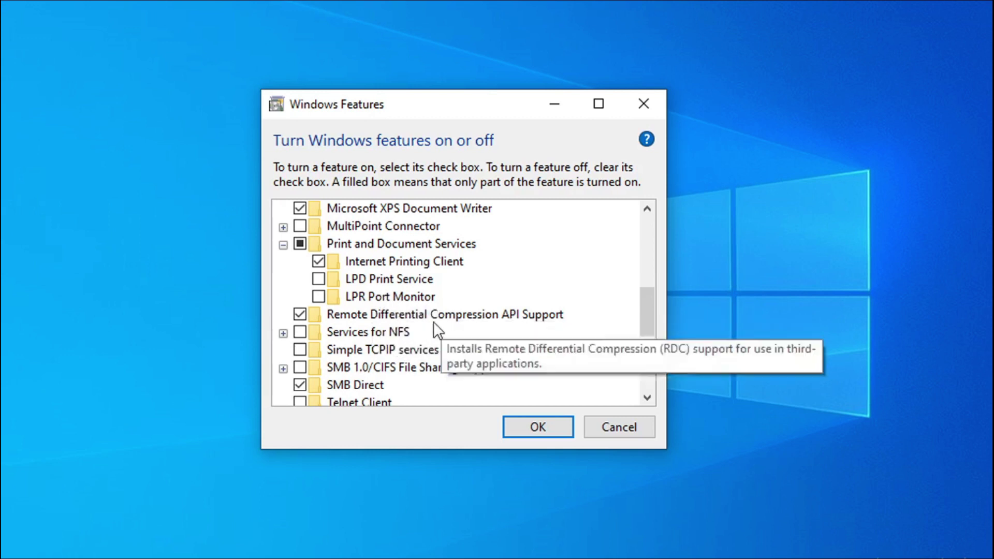
{"action": "left_click", "coordinate": [519, 429]}
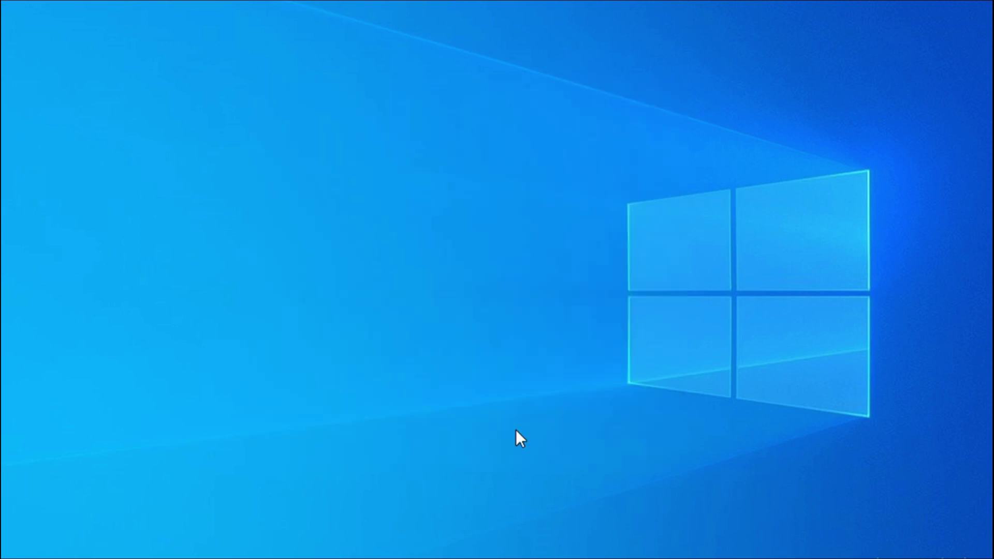